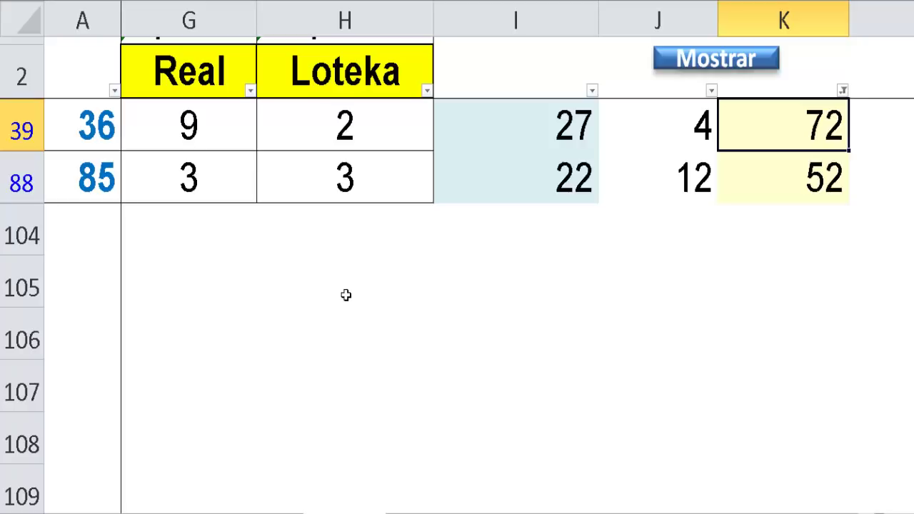
Clear the filter on column K to list all numbers again, and return to the Leidsa column in row 7.
click(693, 136)
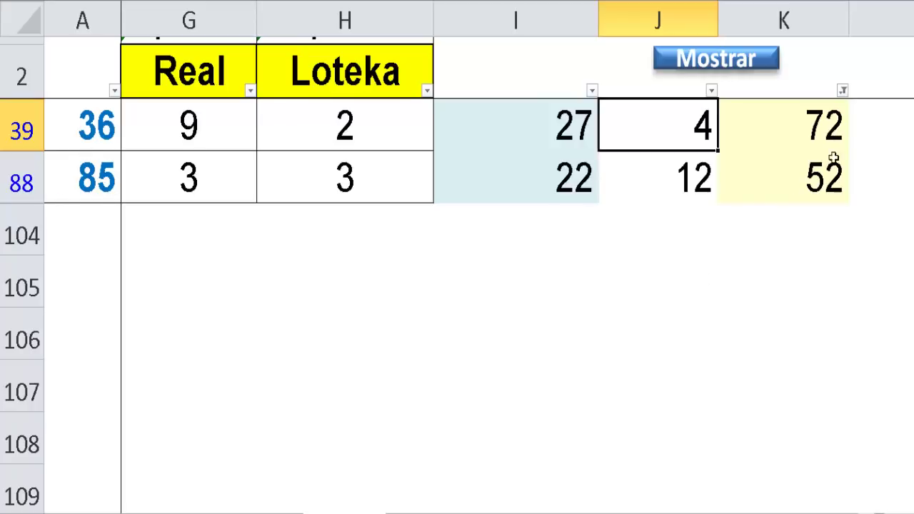
click(843, 91)
click(757, 163)
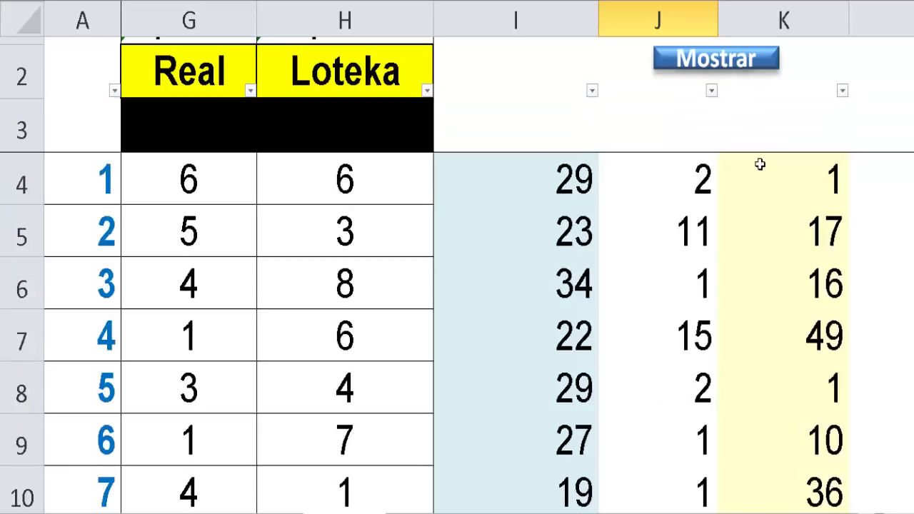
click(388, 339)
key(Left)
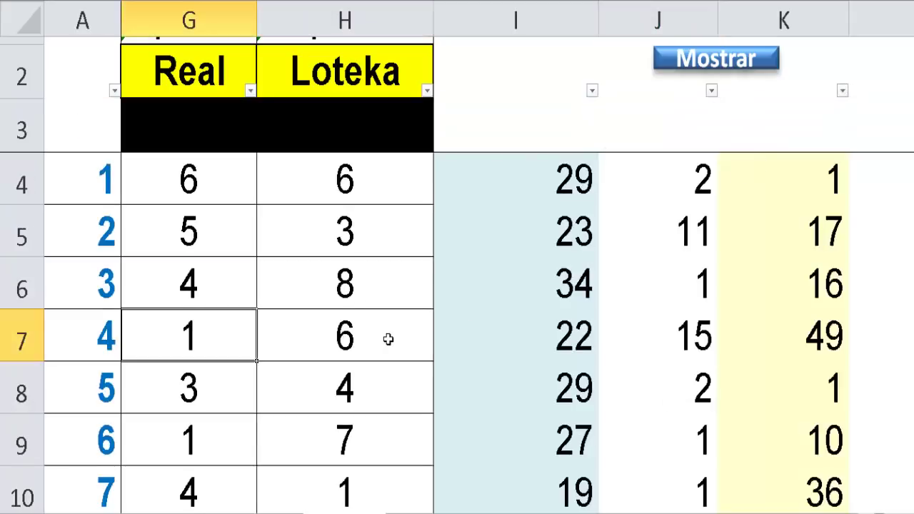
key(Home)
key(Right)
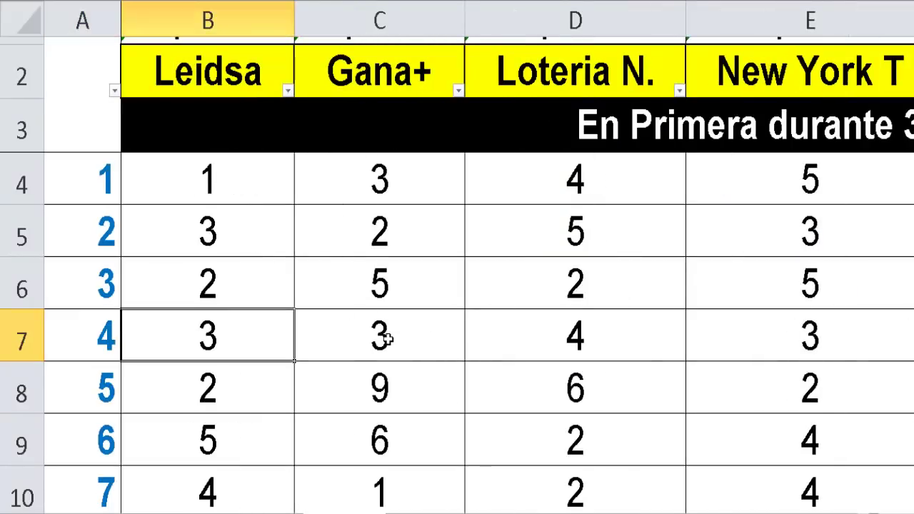
Filter the Leidsa column to the numbers with 0 first-place hits and bring up their row in the second lottery table.
click(367, 279)
click(212, 82)
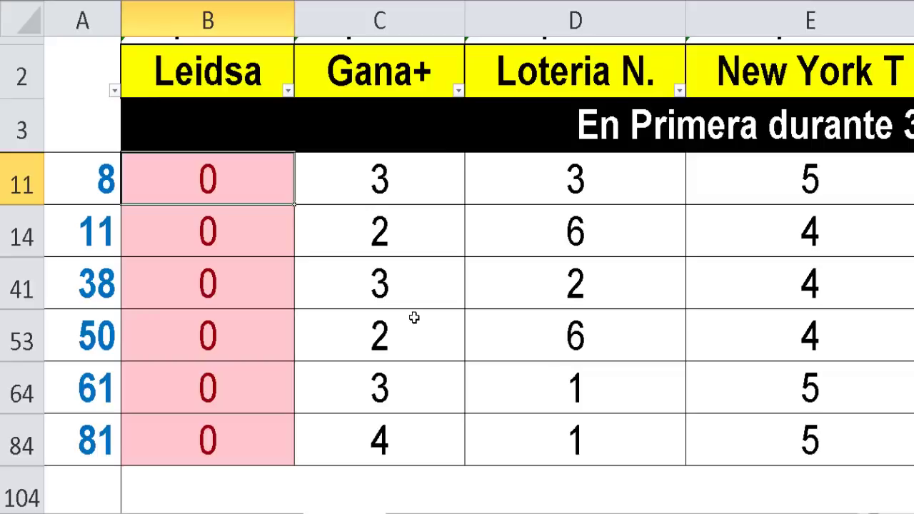
click(105, 184)
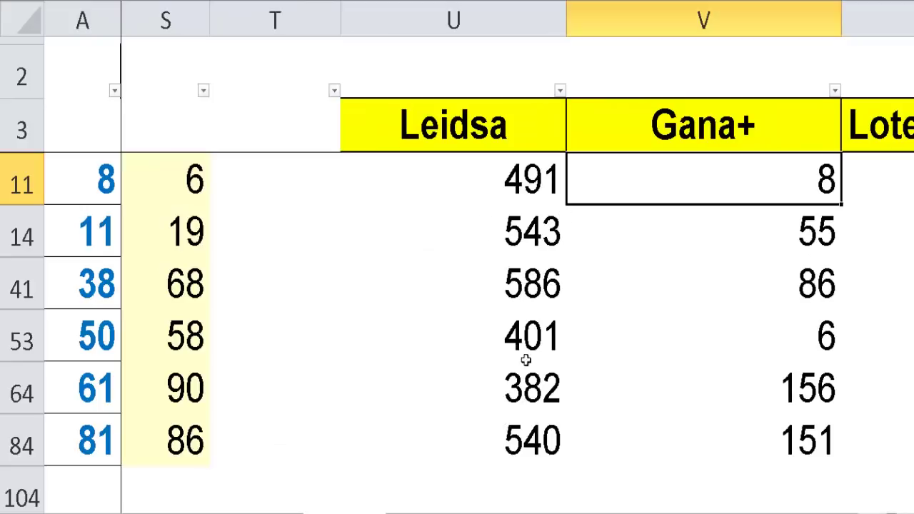
Examine the Leidsa entries in column U for the filtered numbers 8, 11, 38, 50 and 61.
click(537, 286)
click(535, 239)
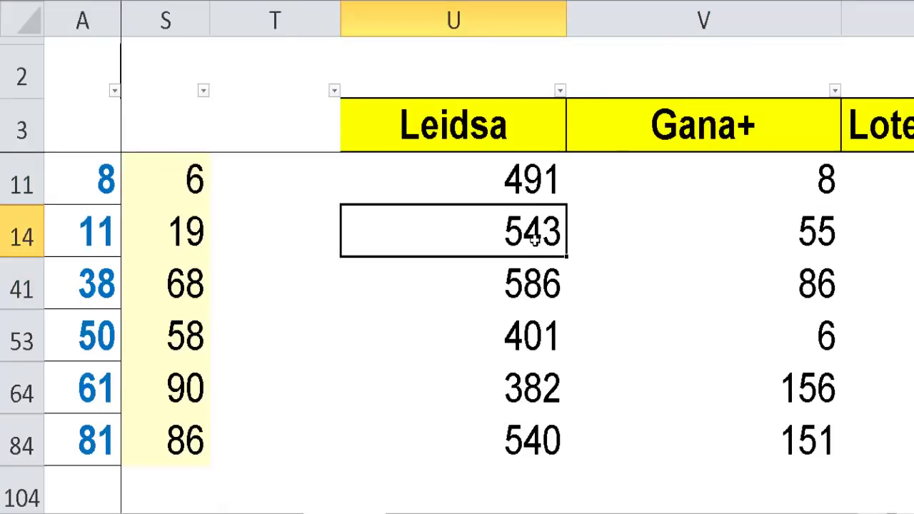
click(537, 178)
click(530, 247)
click(530, 306)
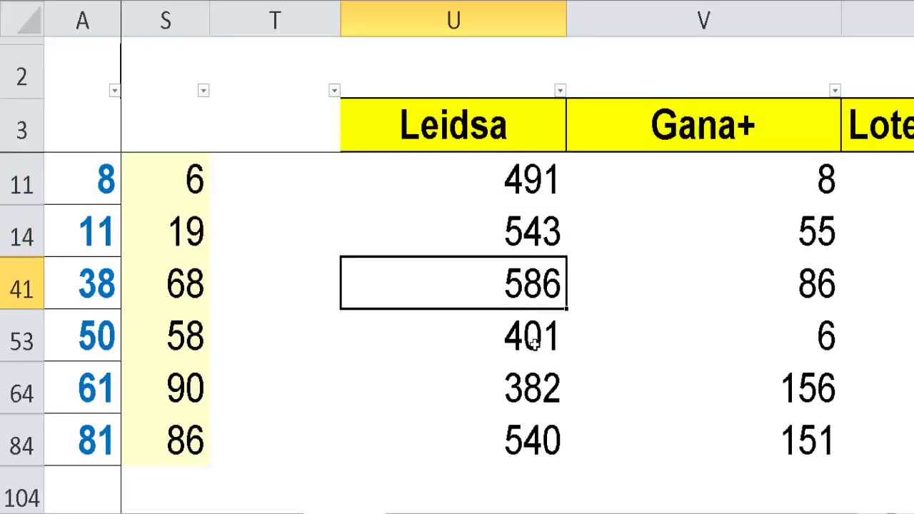
click(535, 345)
click(529, 411)
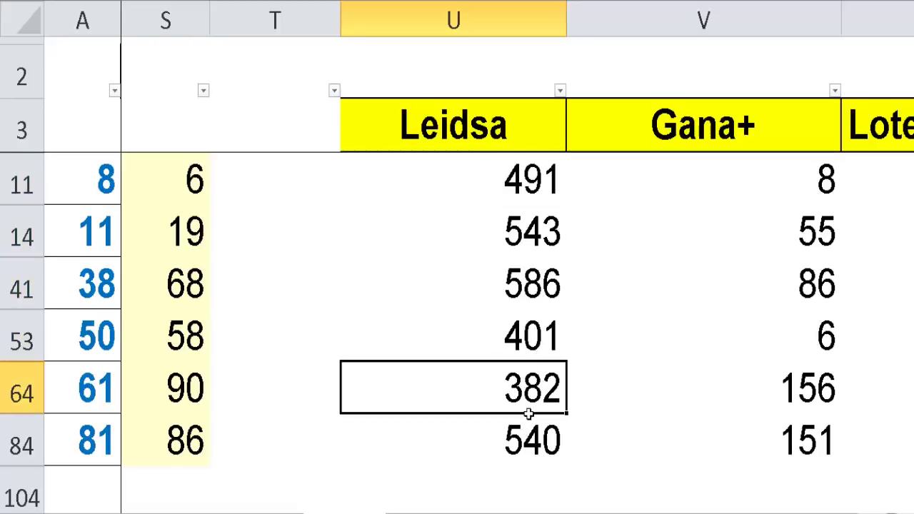
Go back to the 365-day table, filter Gana+ to 0 first-place hits and look up number 58 in the second table.
click(450, 132)
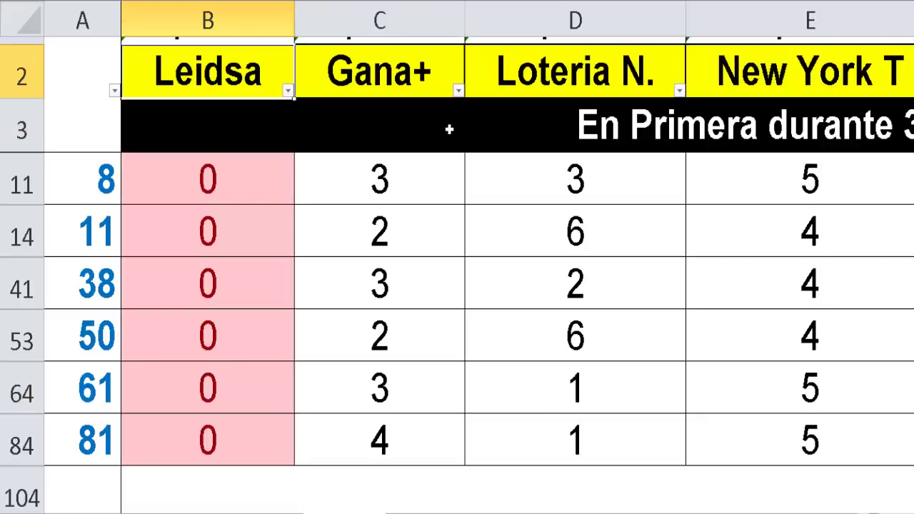
click(354, 79)
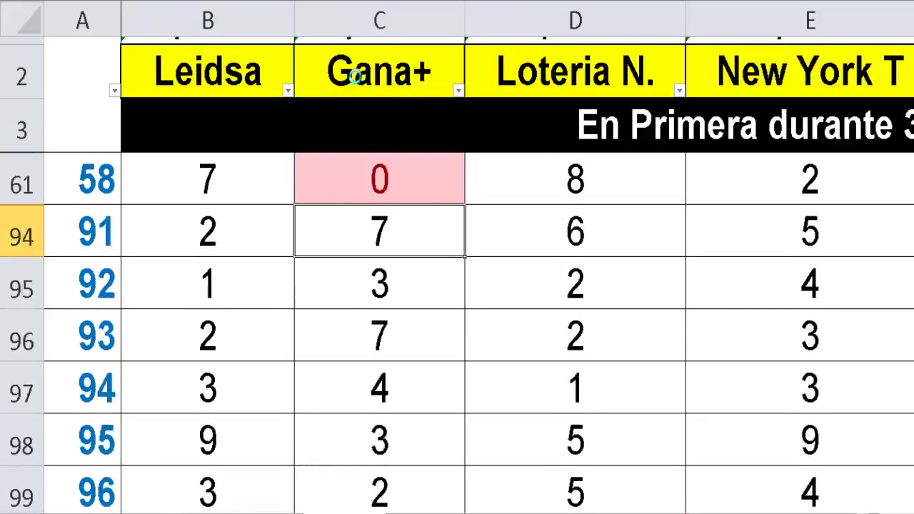
click(87, 187)
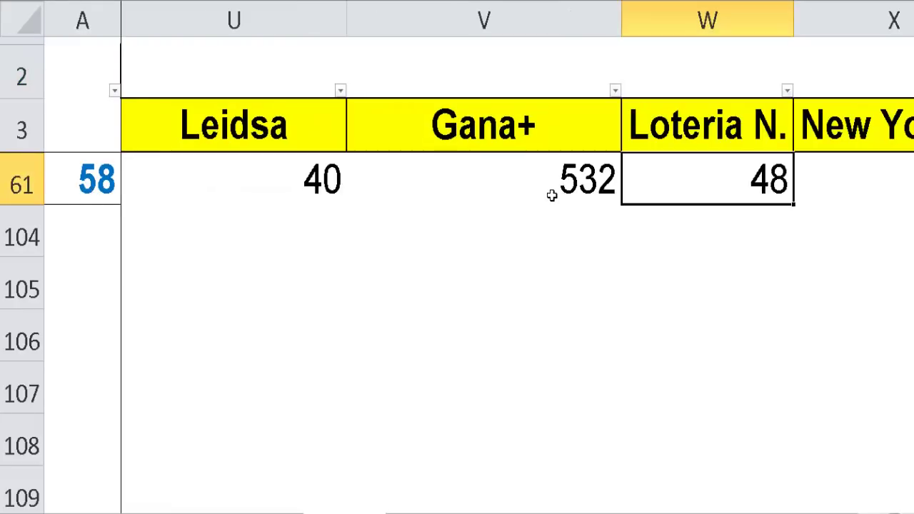
Return to the 365-day table, filter Loteria N. to 0 hits and check the filtered numbers' Loteria N. entries in column W.
click(483, 143)
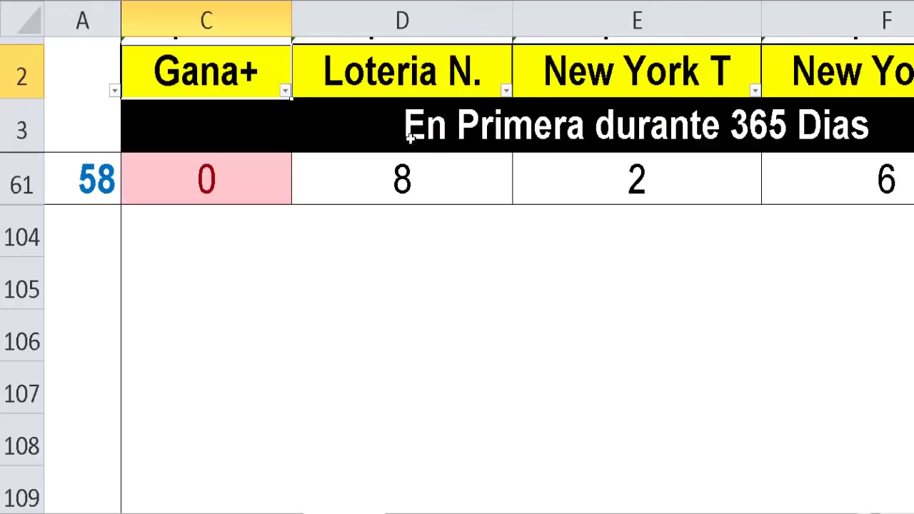
click(386, 80)
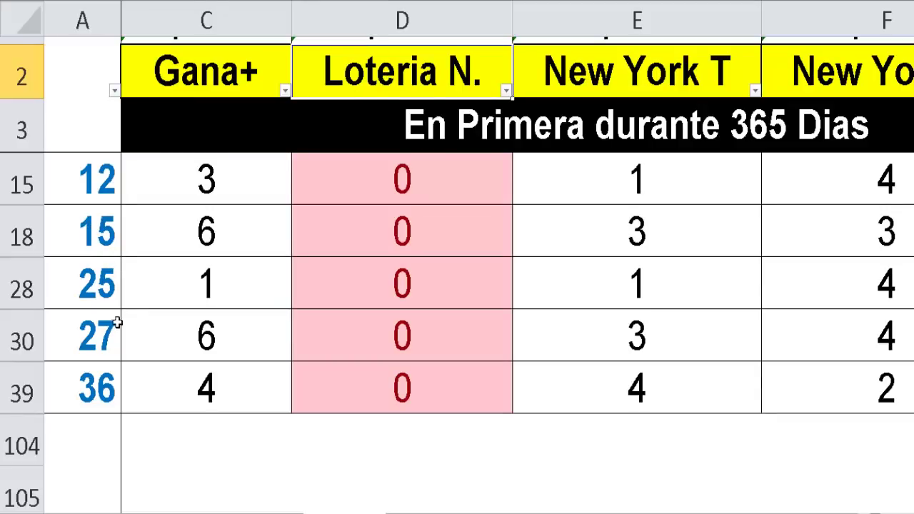
click(100, 288)
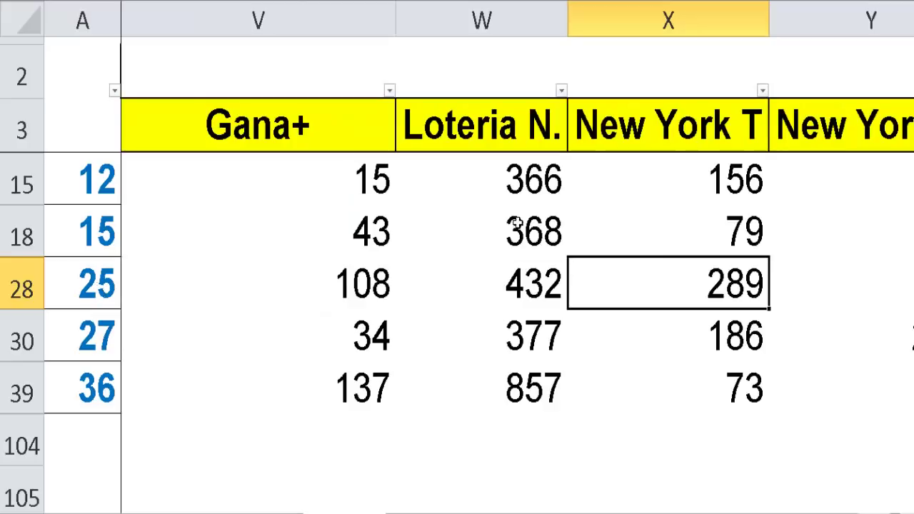
click(534, 183)
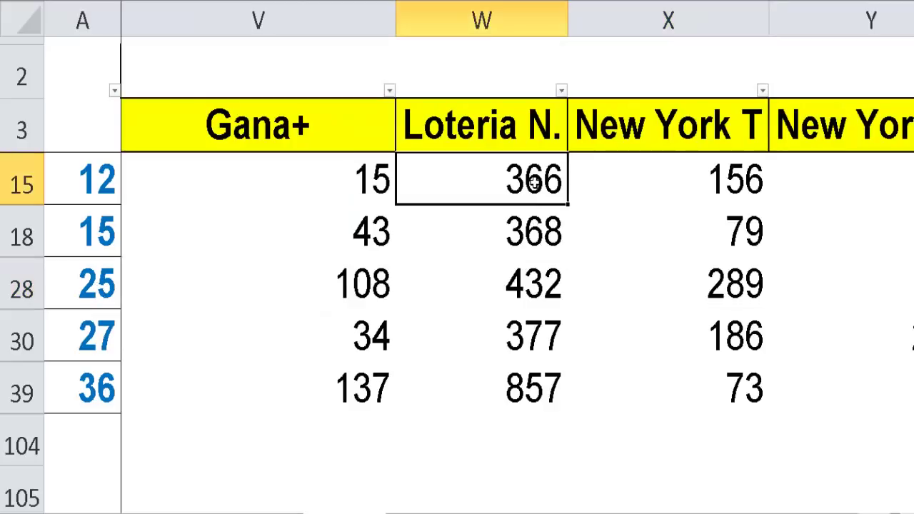
click(535, 225)
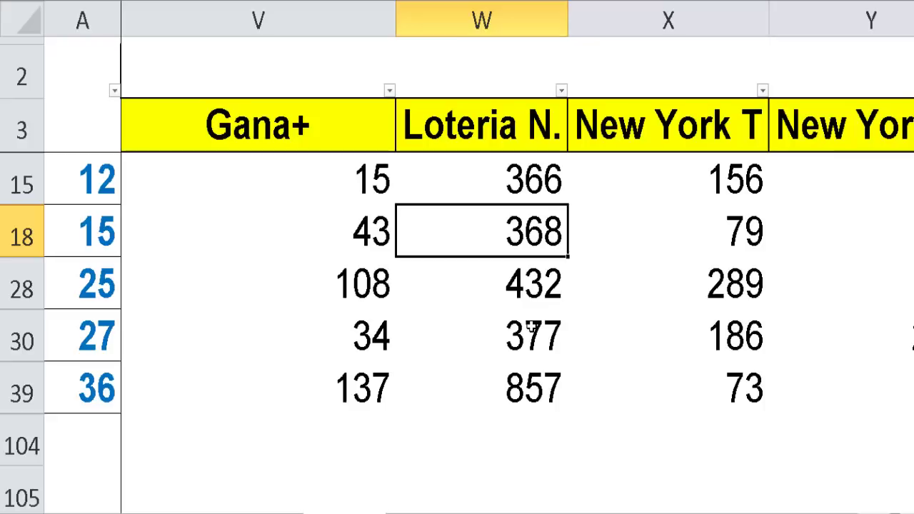
click(533, 390)
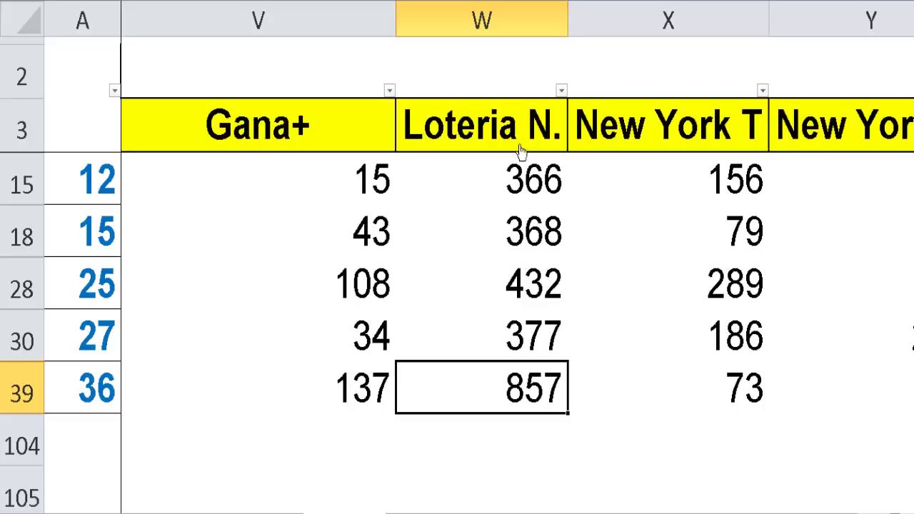
Return to the 365-day table and filter New York T, New York N, Real and Loteka in turn to 0 first-place hits.
click(497, 123)
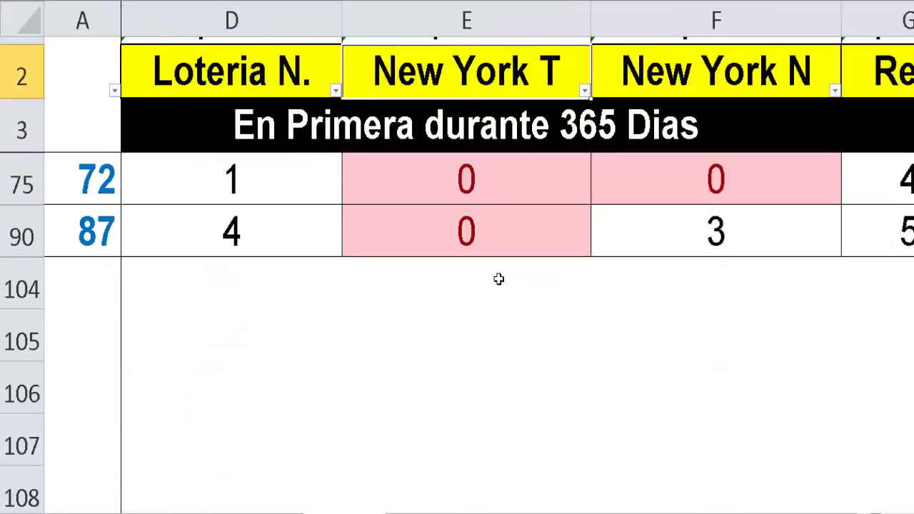
click(676, 78)
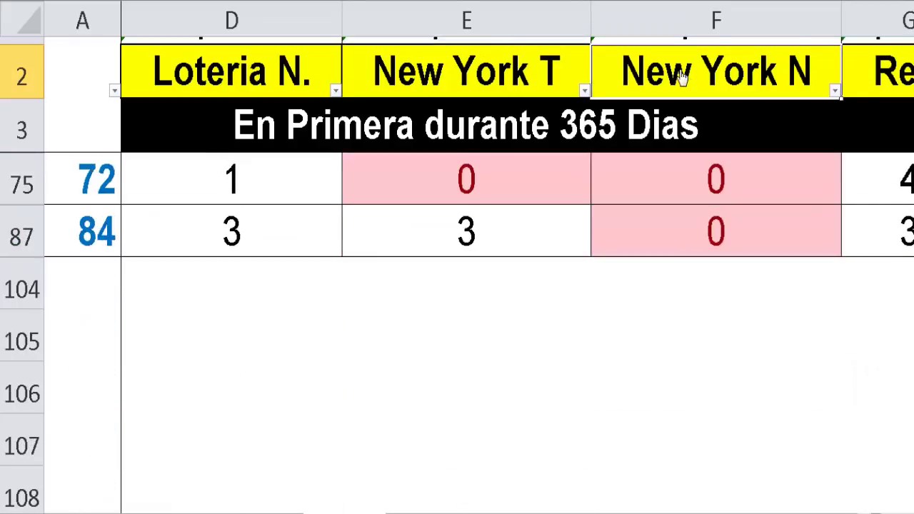
click(885, 89)
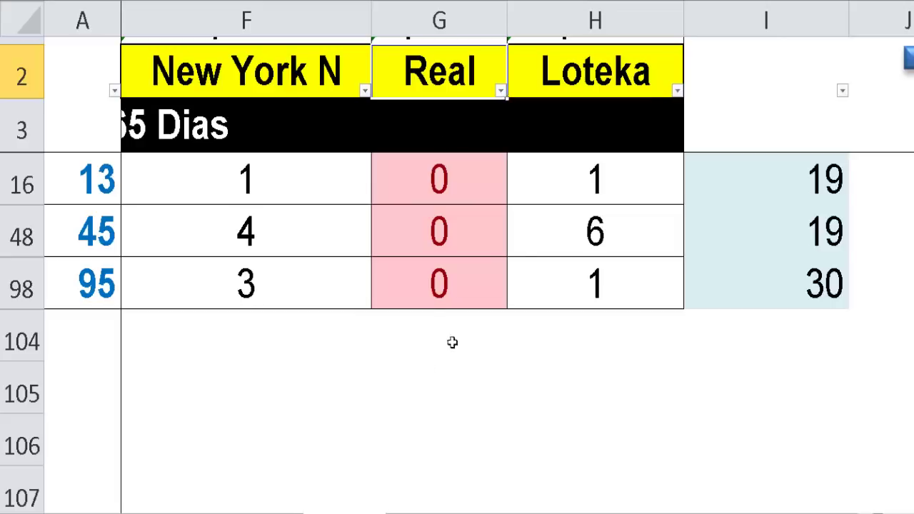
click(587, 87)
Examine number 98 in the Saturday table across the GM, LN, NYT, NYN, RE and LK columns, plus its sáb and vt values.
scroll(587, 87, down, 20)
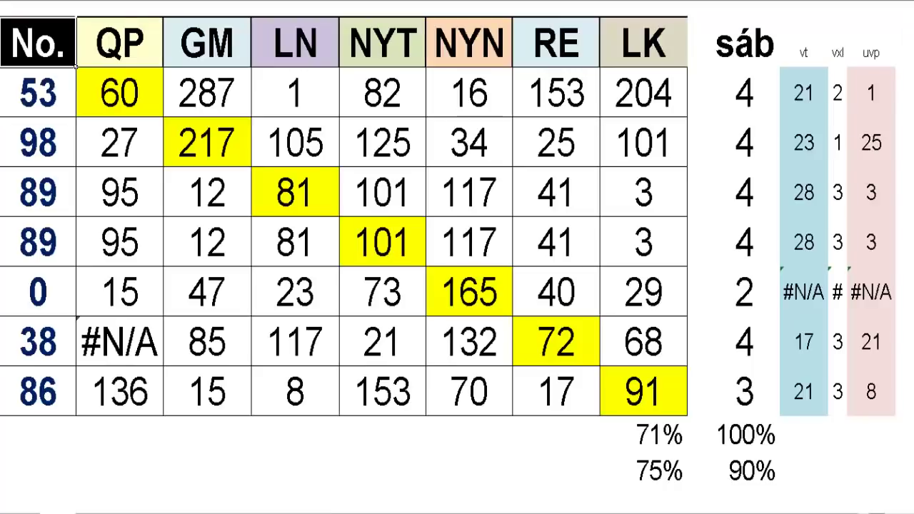
click(184, 477)
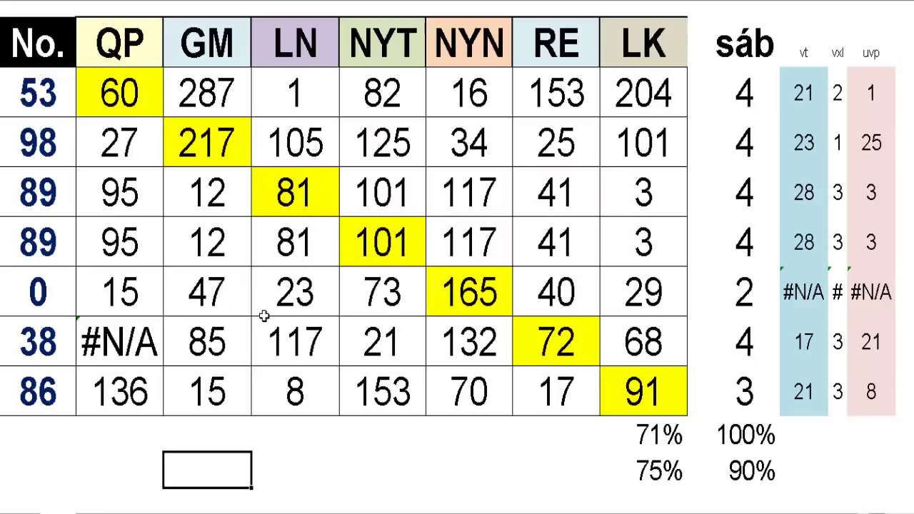
click(54, 152)
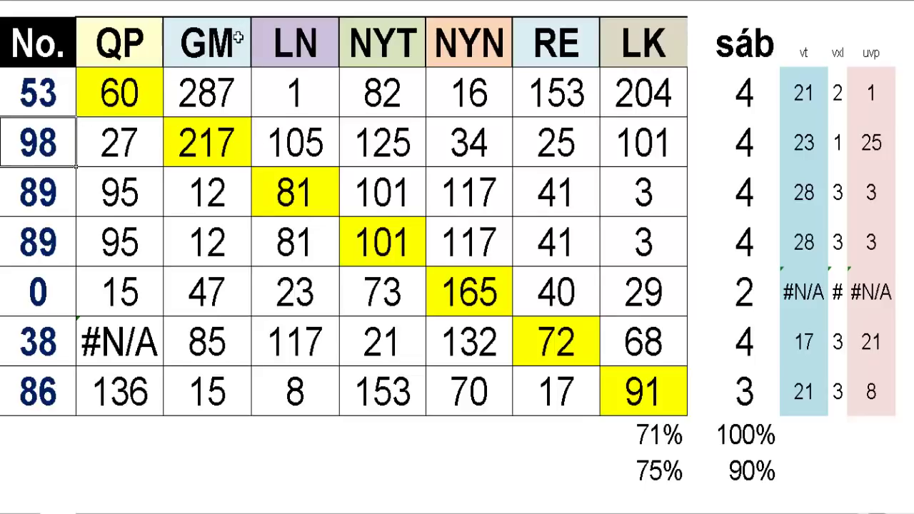
click(224, 148)
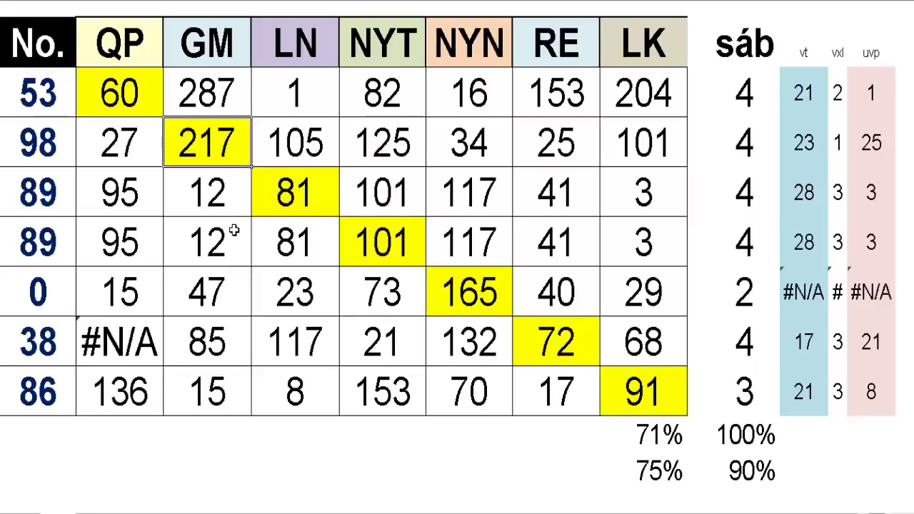
click(287, 159)
click(405, 151)
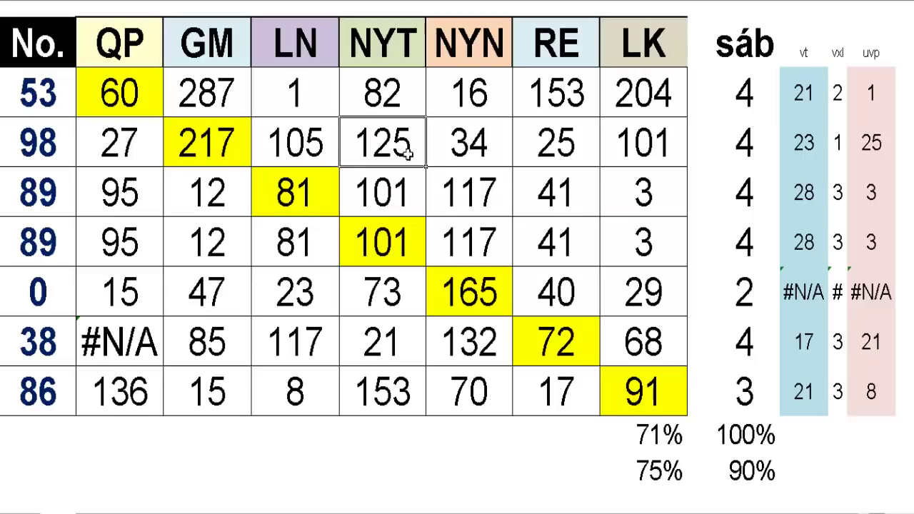
click(458, 161)
click(538, 156)
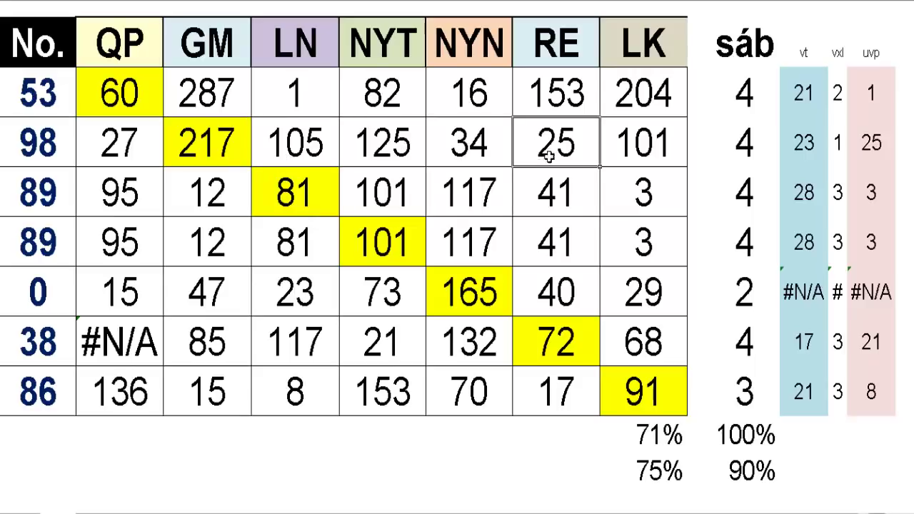
click(650, 147)
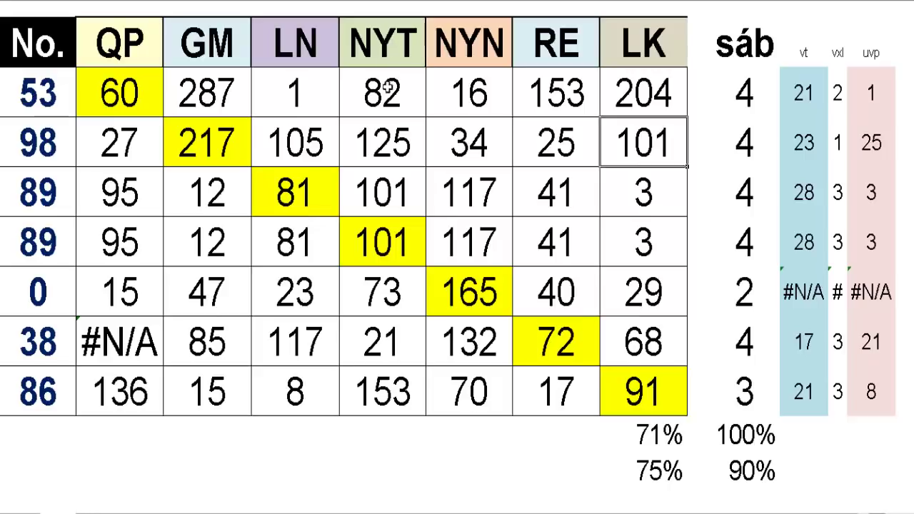
click(388, 146)
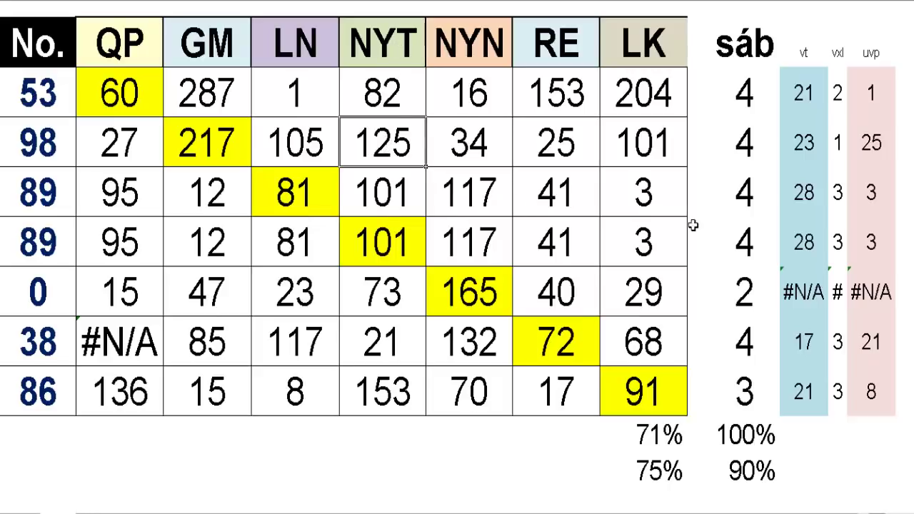
click(730, 145)
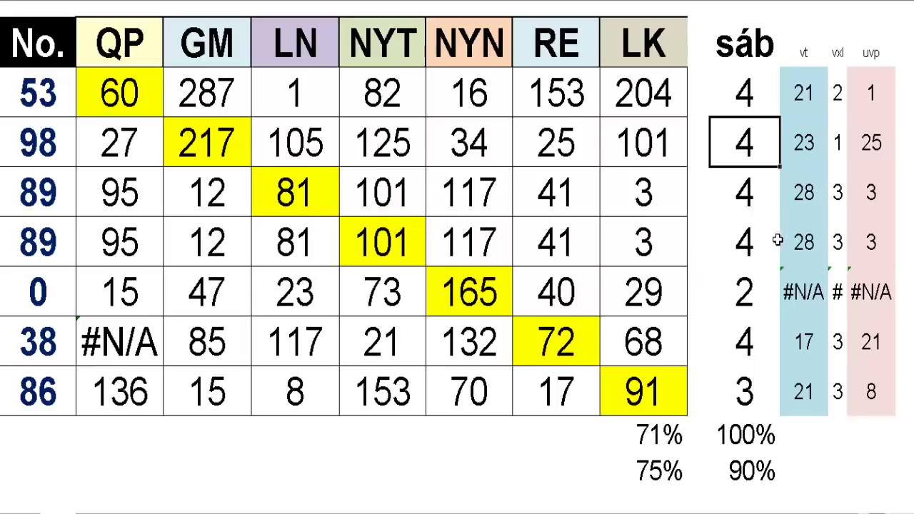
click(803, 152)
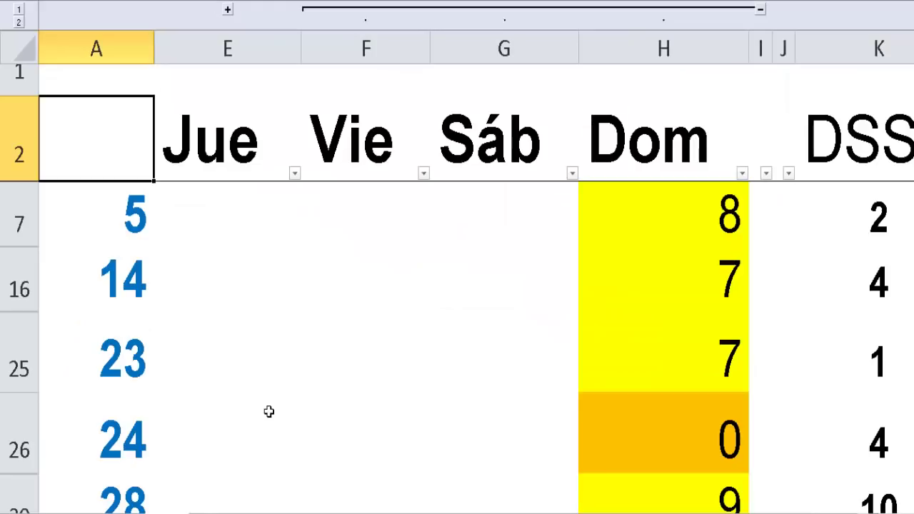
Examine the highlighted Dom column in the weekday table for the listed numbers, starting with number 5.
click(267, 412)
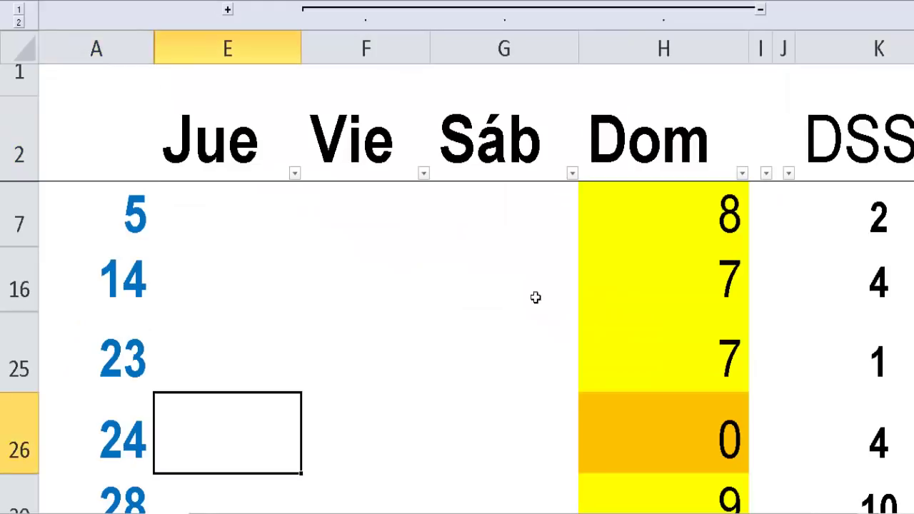
click(645, 288)
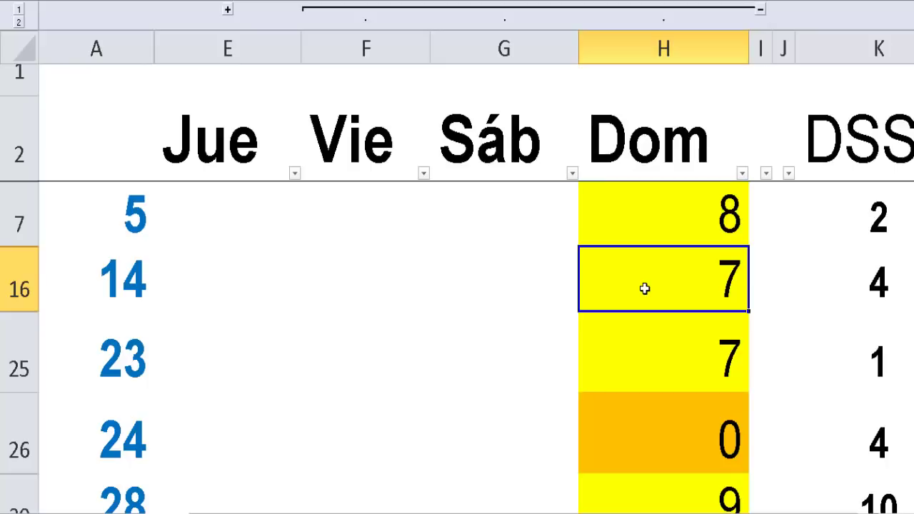
key(Up)
key(Up)
key(Up)
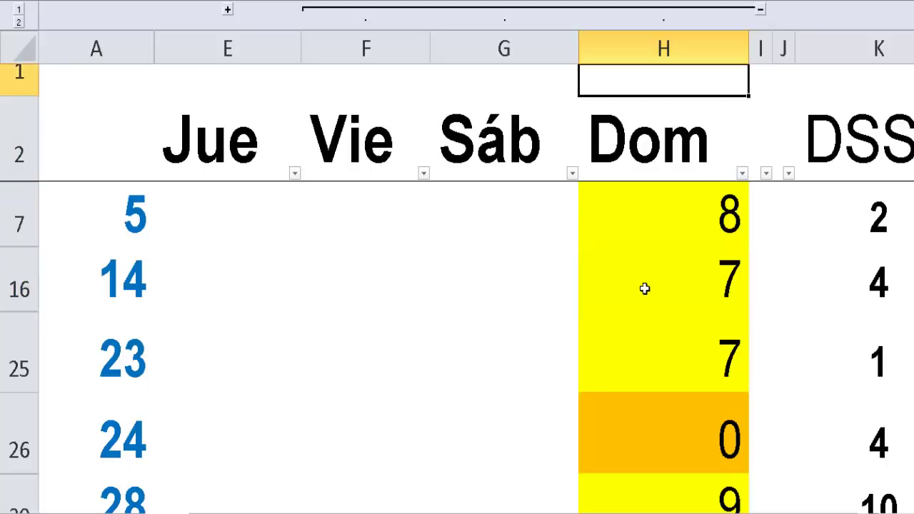
key(Down)
key(Down)
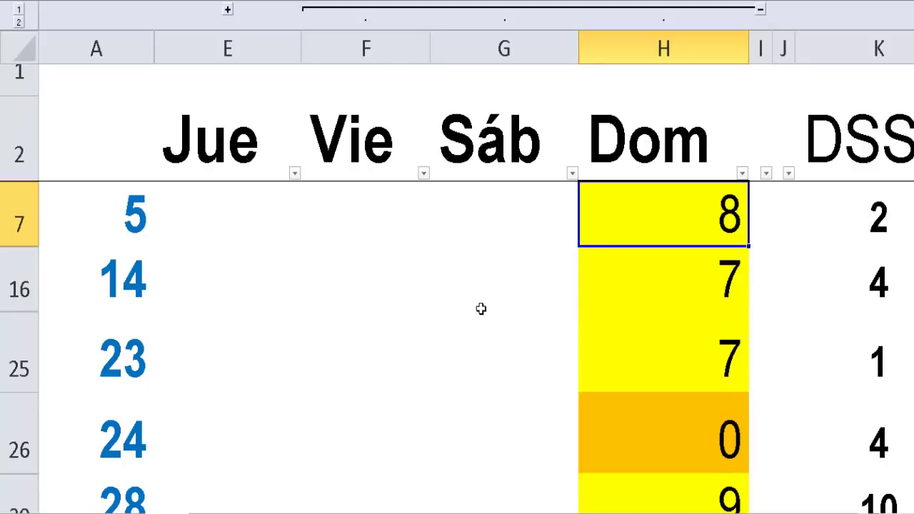
Examine number 24 in the weekday table, checking its Dom and DSS values.
click(135, 446)
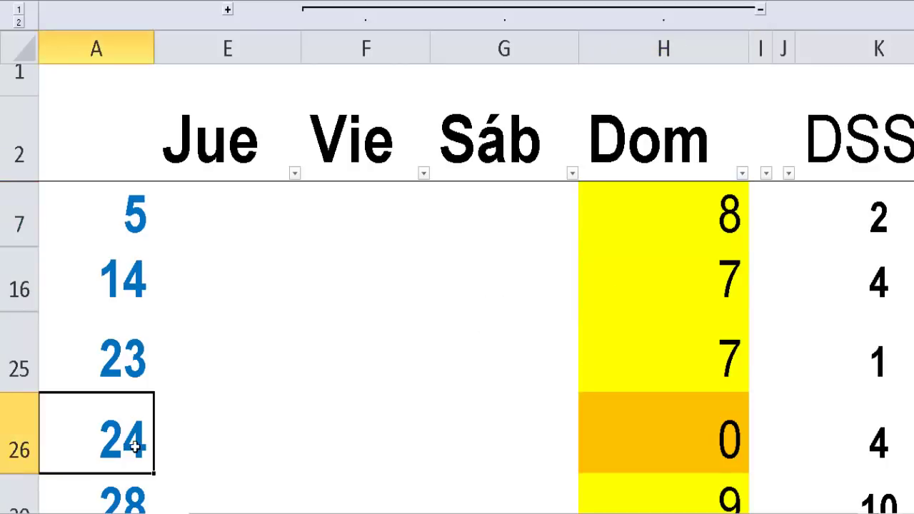
click(615, 418)
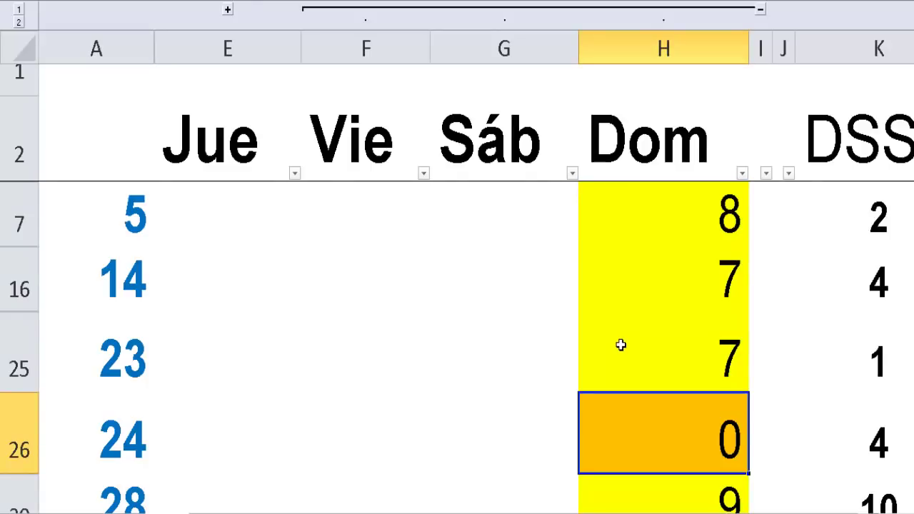
click(878, 445)
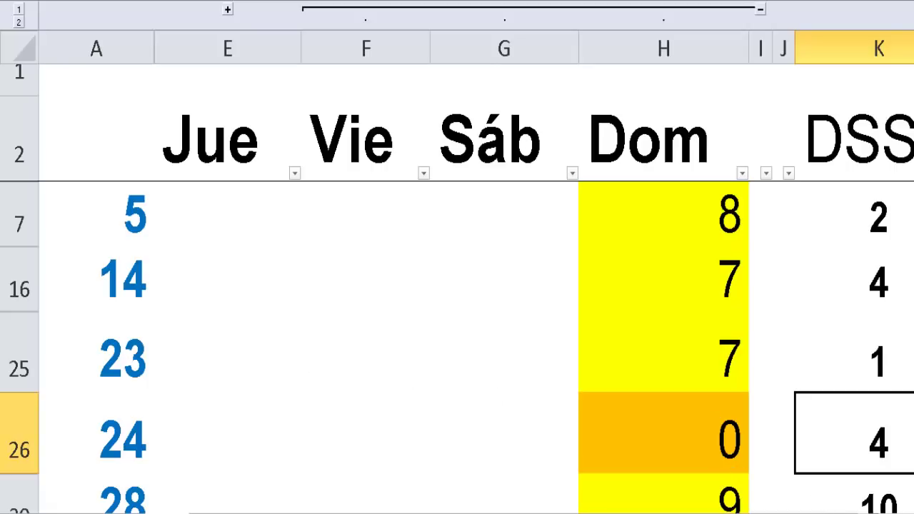
scroll(458, 312, right, 1)
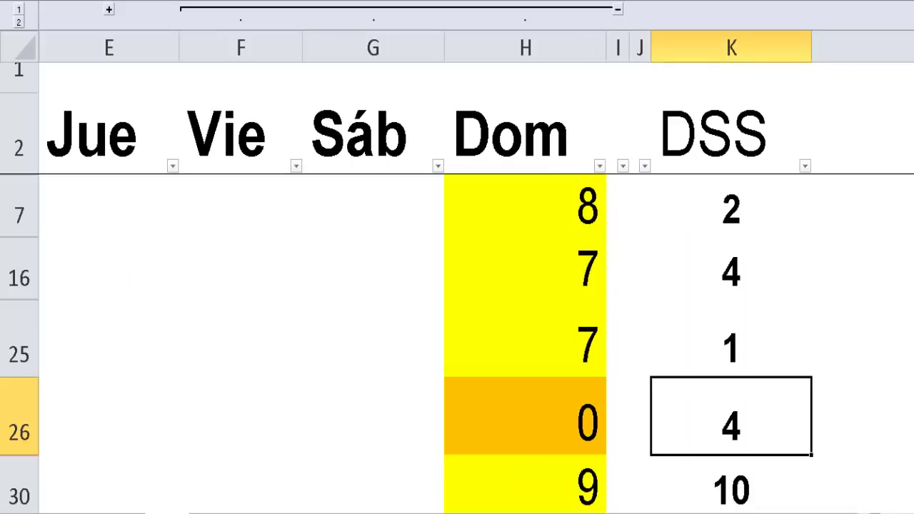
scroll(458, 312, left, 1)
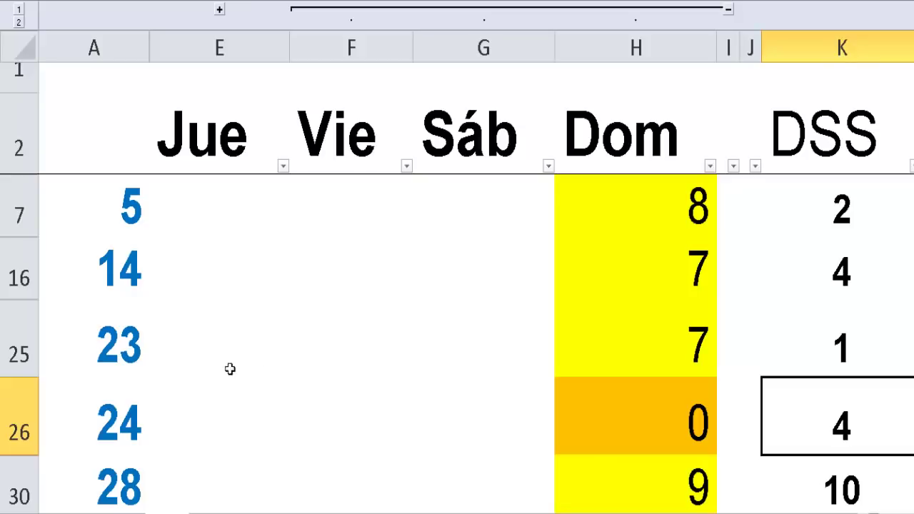
Go through the weekday table from number 23 to number 58 and check number 28's Dom and DSS values.
click(207, 386)
click(140, 349)
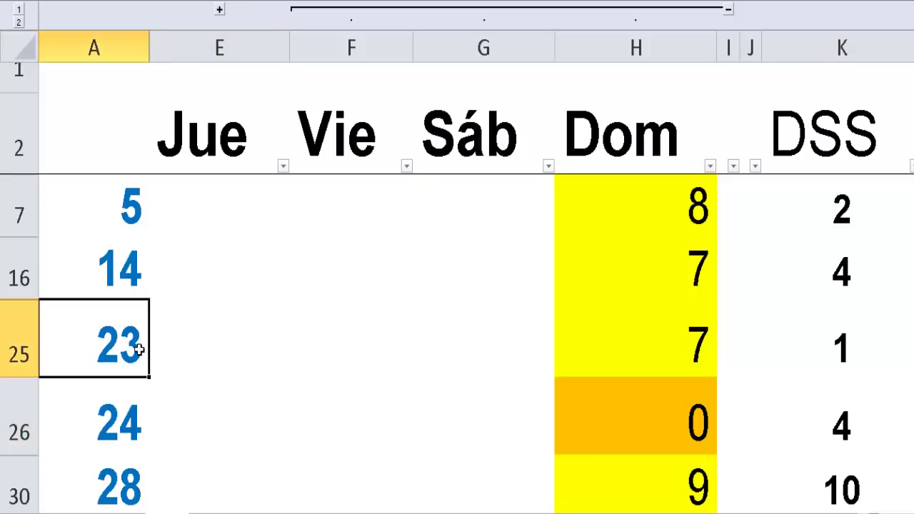
key(Down)
key(Down)
key(Down)
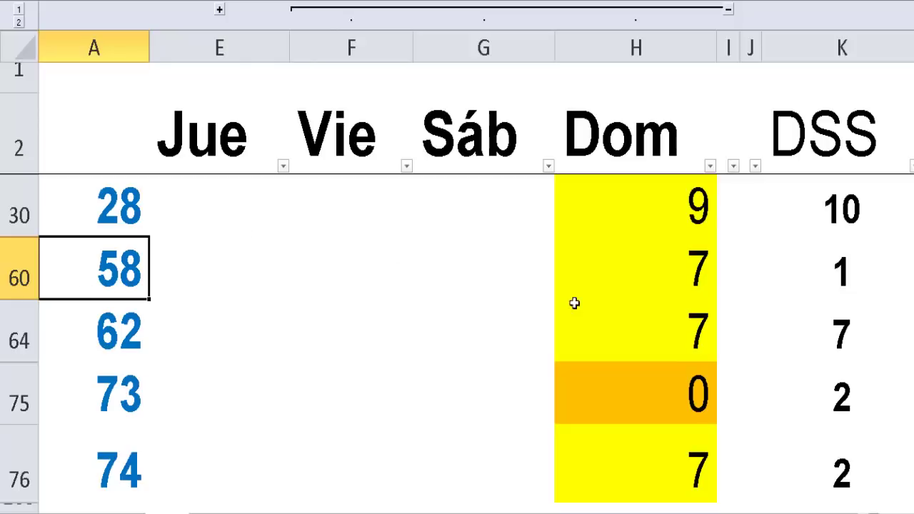
click(663, 226)
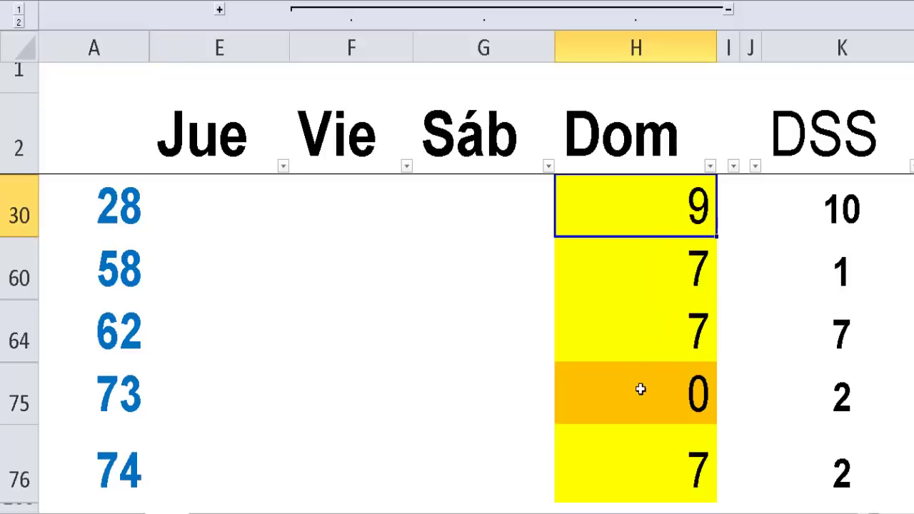
click(848, 200)
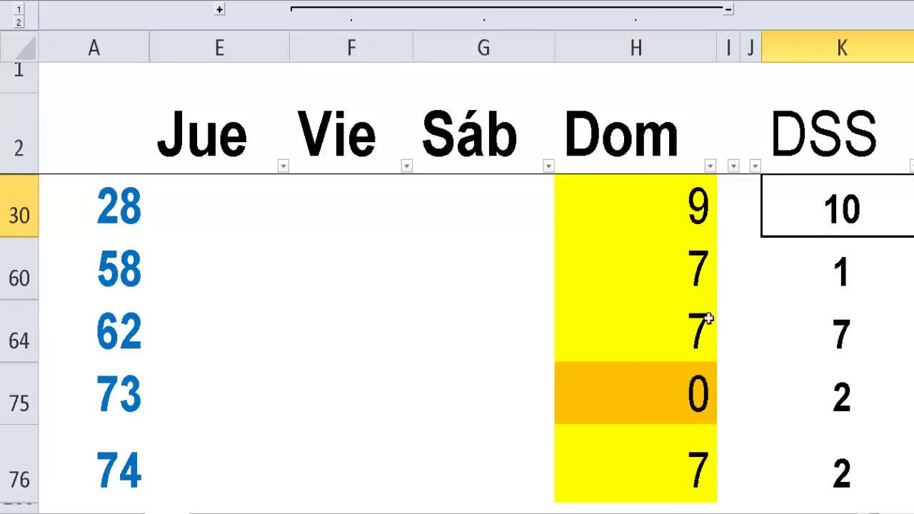
key(Return)
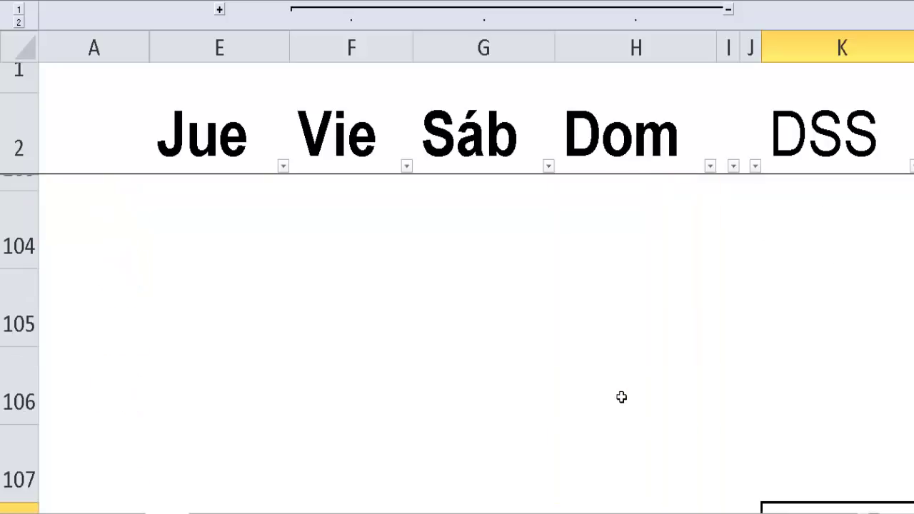
Switch to the filtered No. and DIAS table and examine the DIAS values for numbers 2 through 63.
click(327, 404)
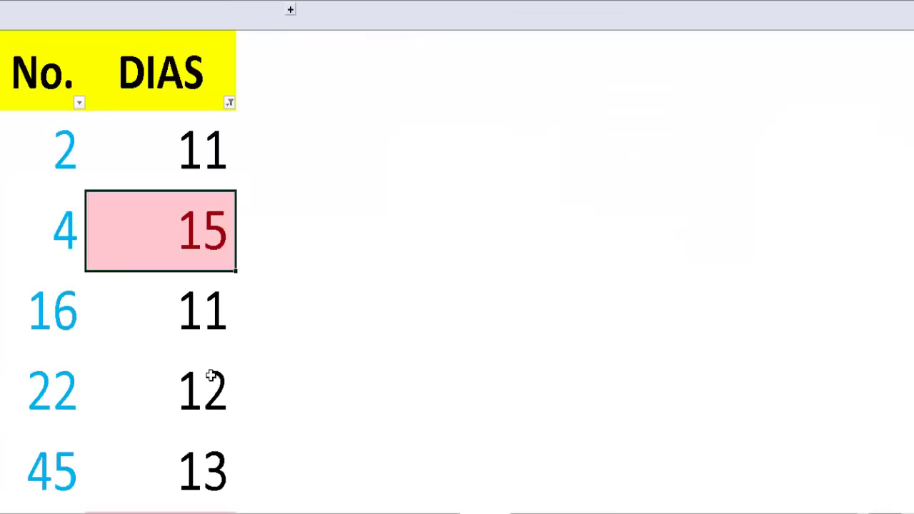
click(204, 365)
key(ctrl+Up)
key(Down)
key(Down)
key(Down)
key(Down)
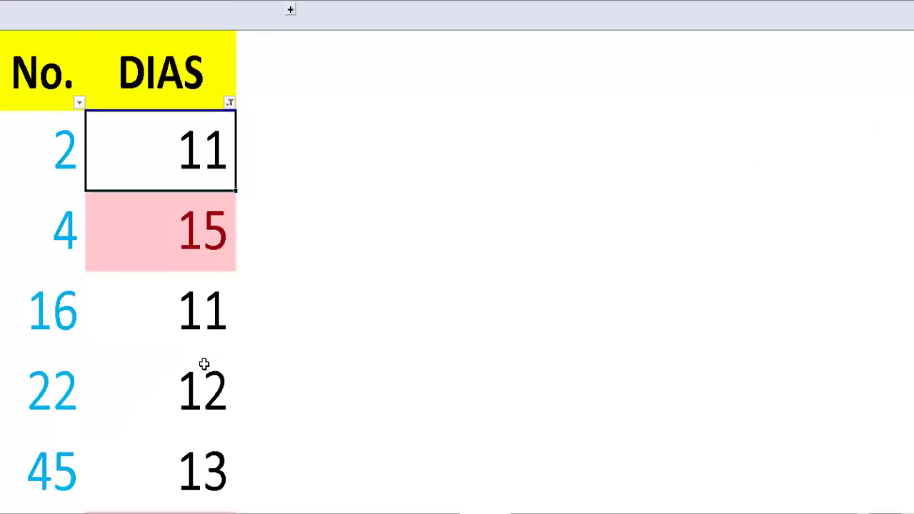
key(Down)
key(Down)
key(Down)
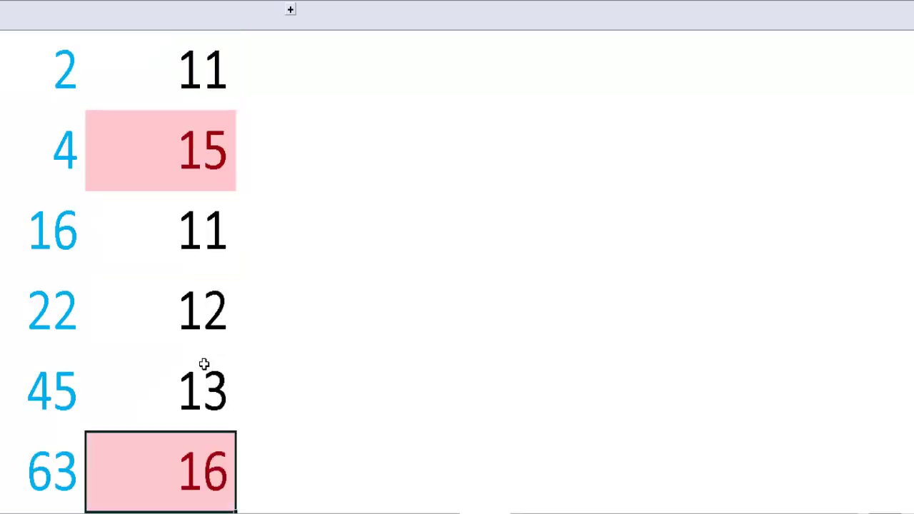
key(Up)
key(Up)
key(Up)
key(Up)
key(Down)
key(Down)
key(Down)
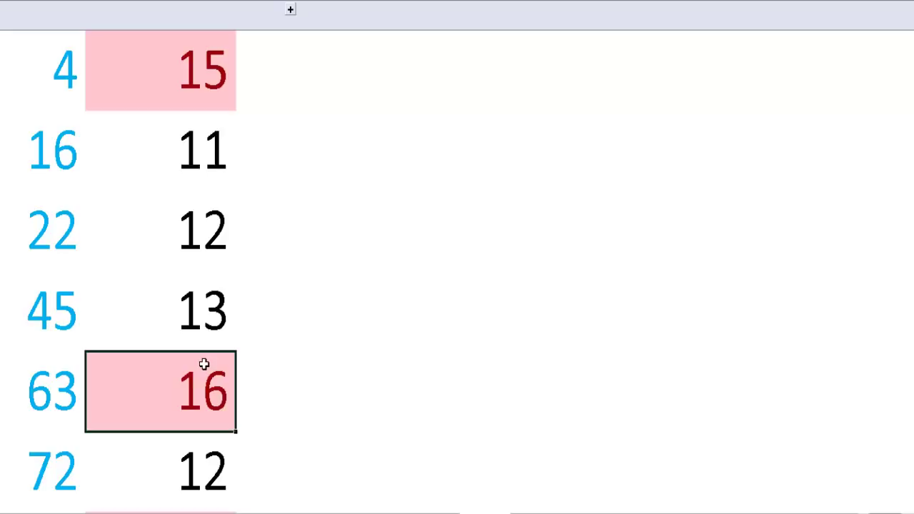
Return to number 2 in the DIAS table and review each number's days down to the last one, 85.
key(Up)
key(Up)
key(Up)
key(Up)
key(Up)
key(Up)
key(Down)
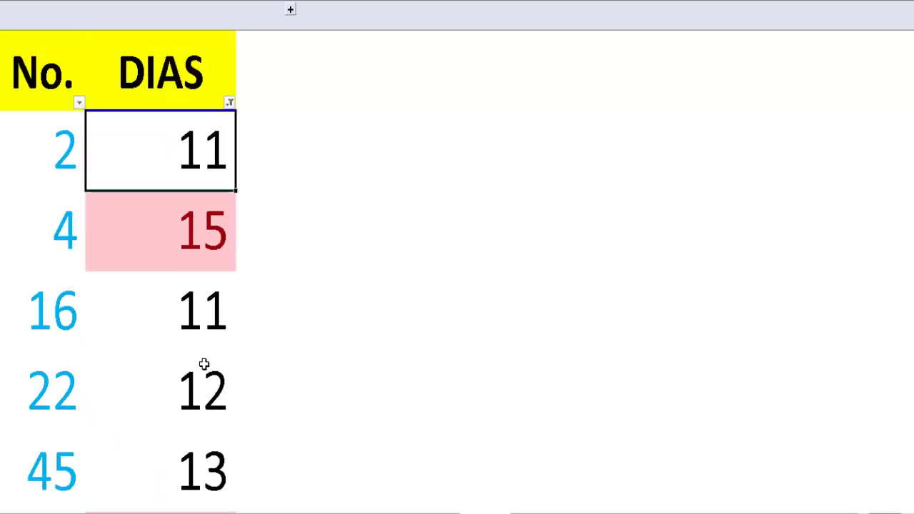
key(Down)
key(Down)
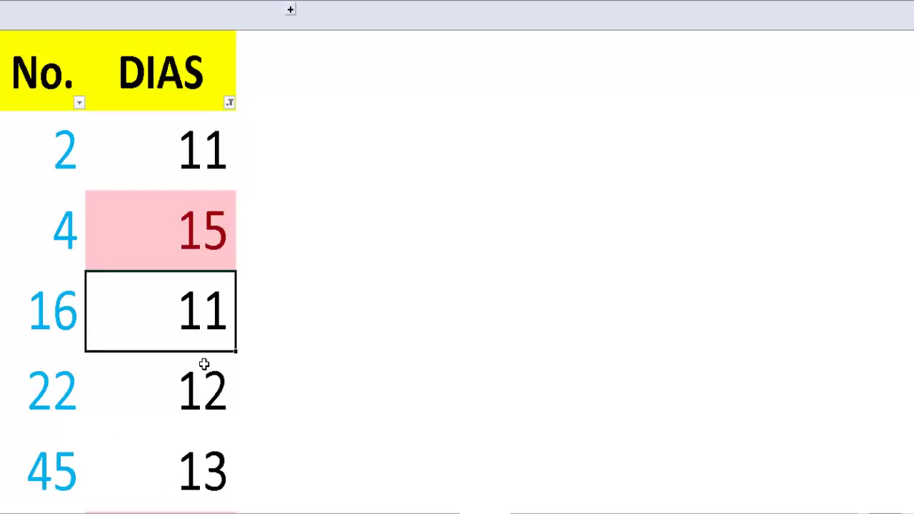
key(Down)
key(Down)
key(Down)
key(Down)
key(Down)
key(Down)
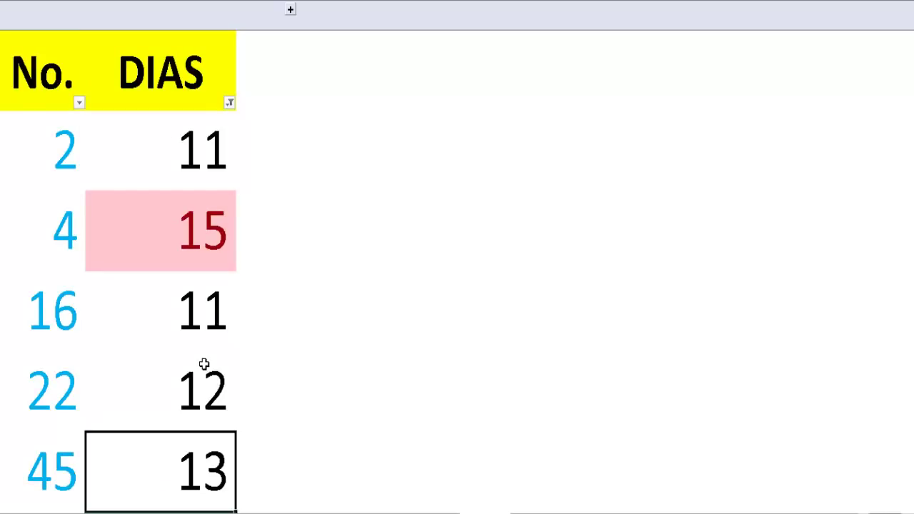
key(Down)
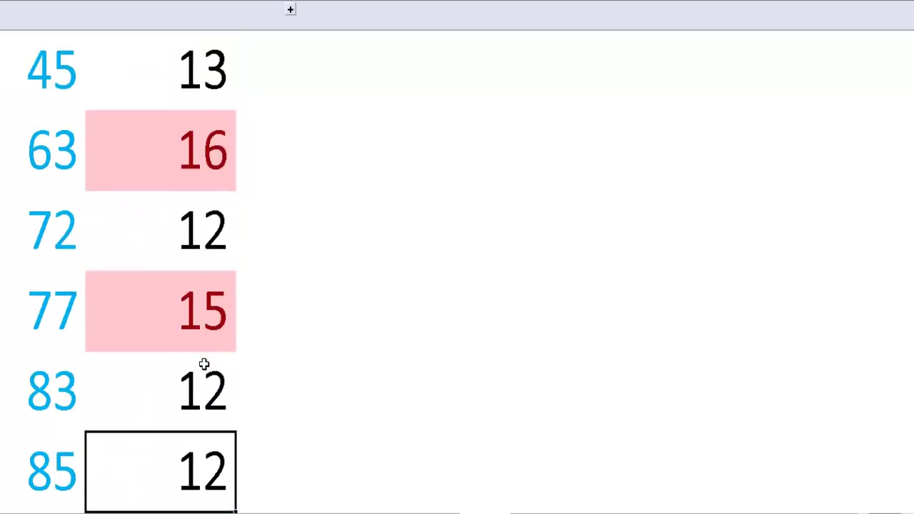
key(Down)
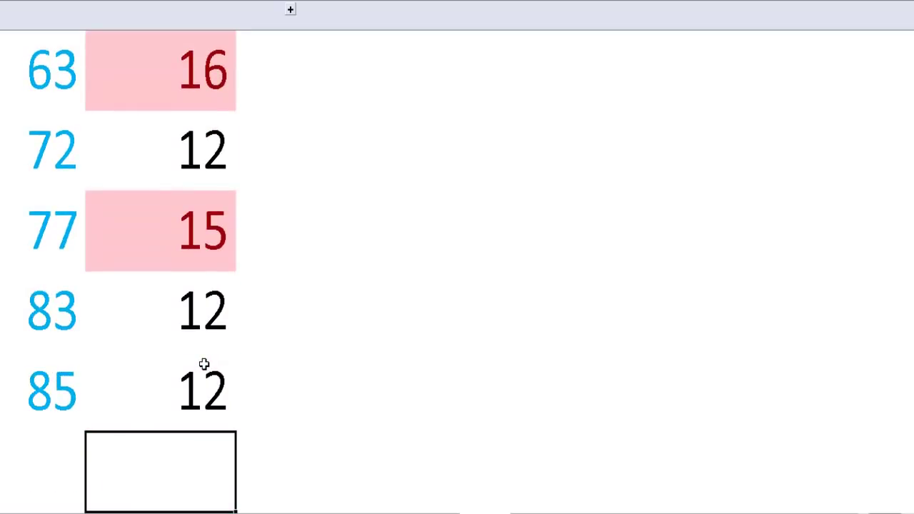